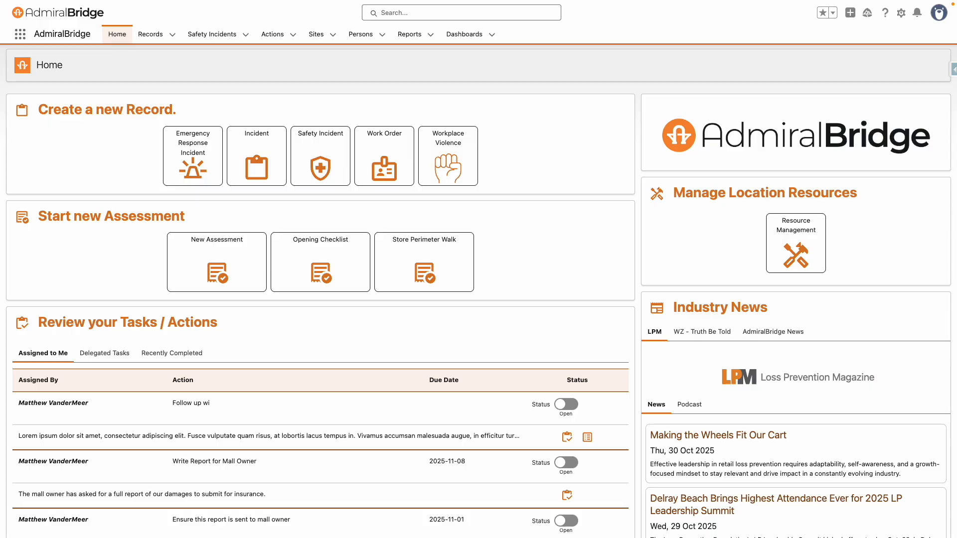
Step: Start a Store Perimeter Walk assessment with site 41969 Johnsonshire selected
click(441, 258)
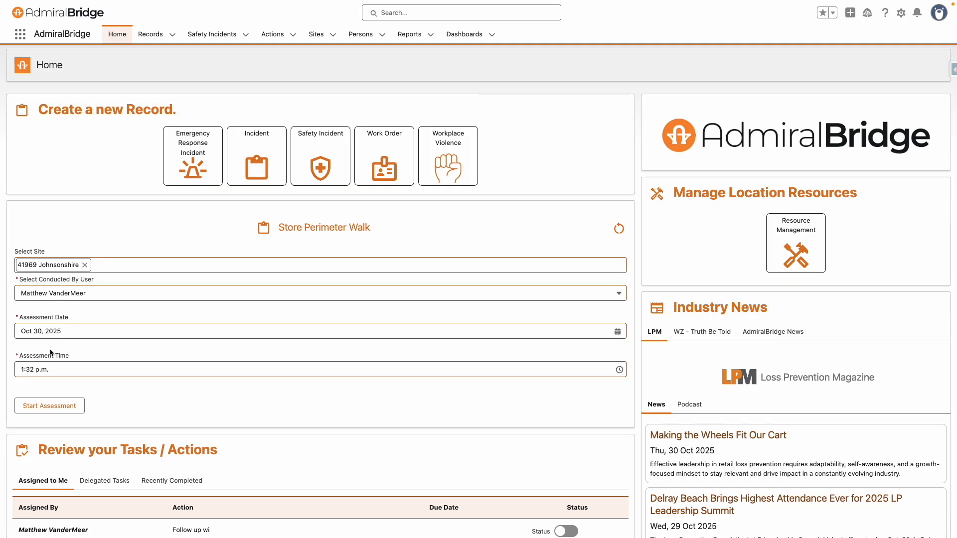
click(85, 265)
text(John)
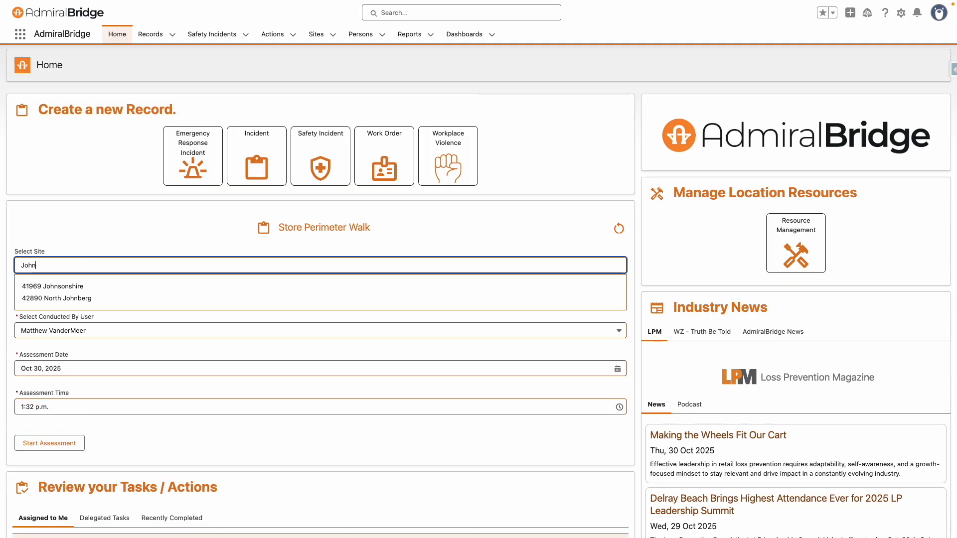
click(63, 291)
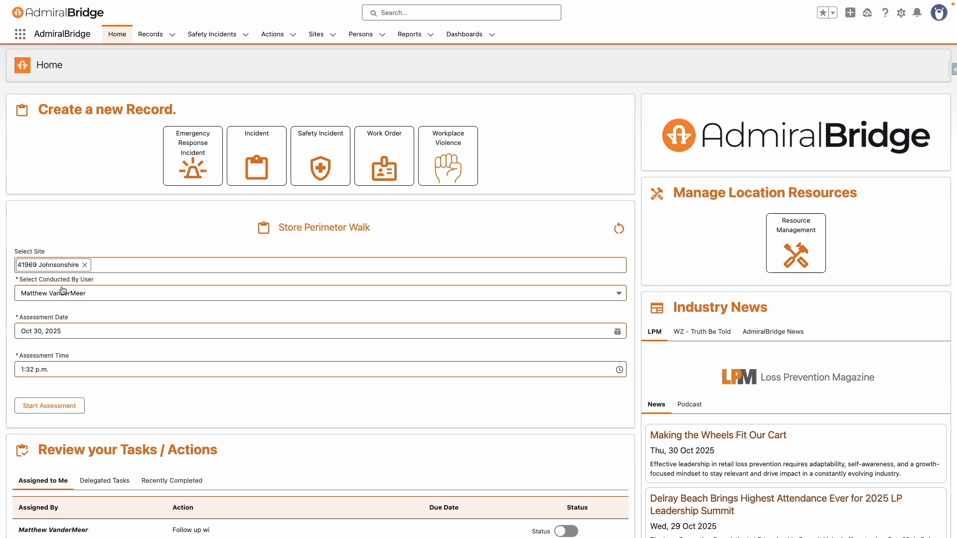
click(50, 407)
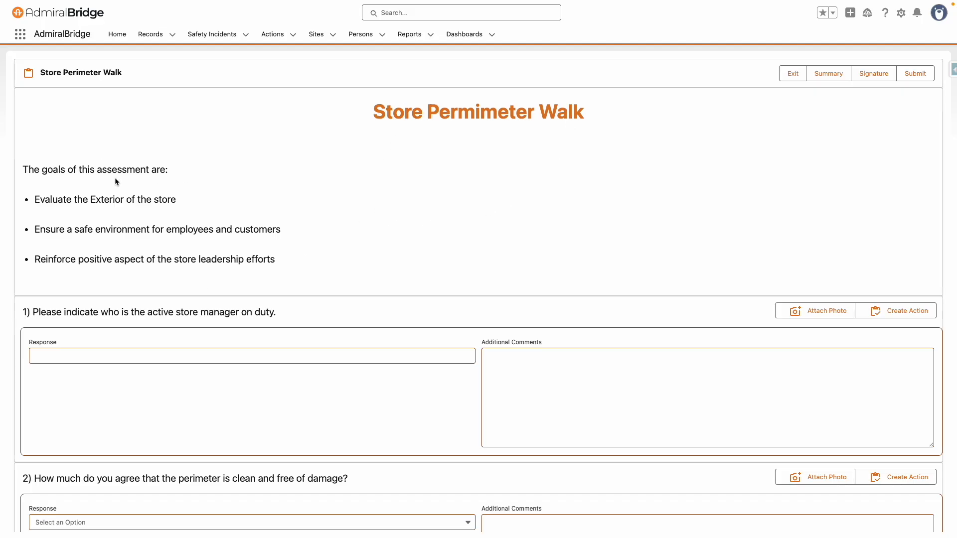
Step: Enter the store manager's name as question 1's response and add a Lorem ipsum comment
click(158, 359)
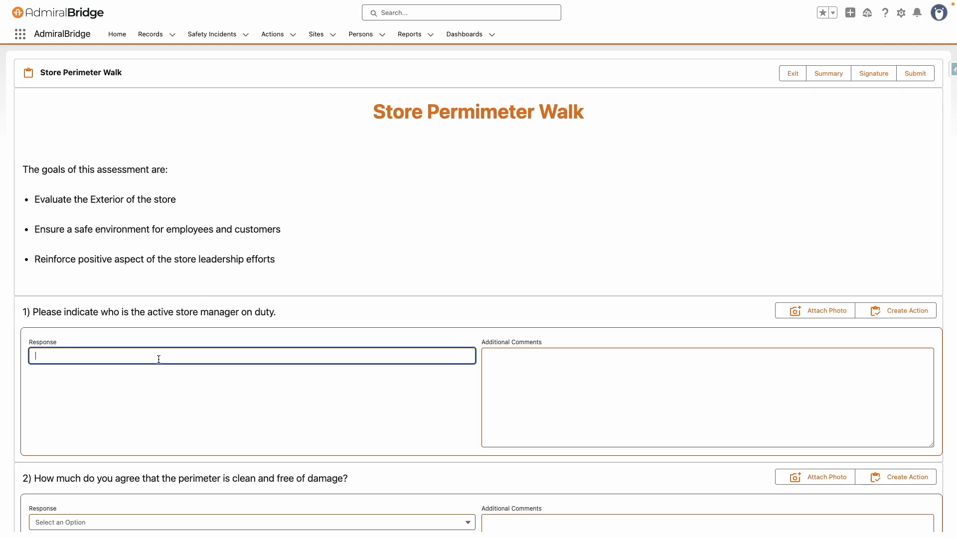
click(603, 372)
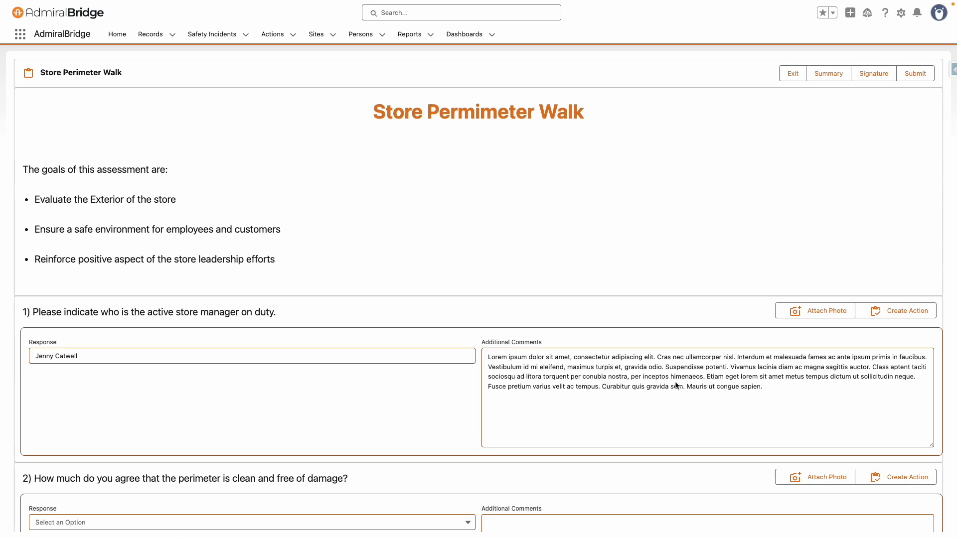
Step: Upload shoppingCardGarbage.png as question 1's photo attachment
click(820, 311)
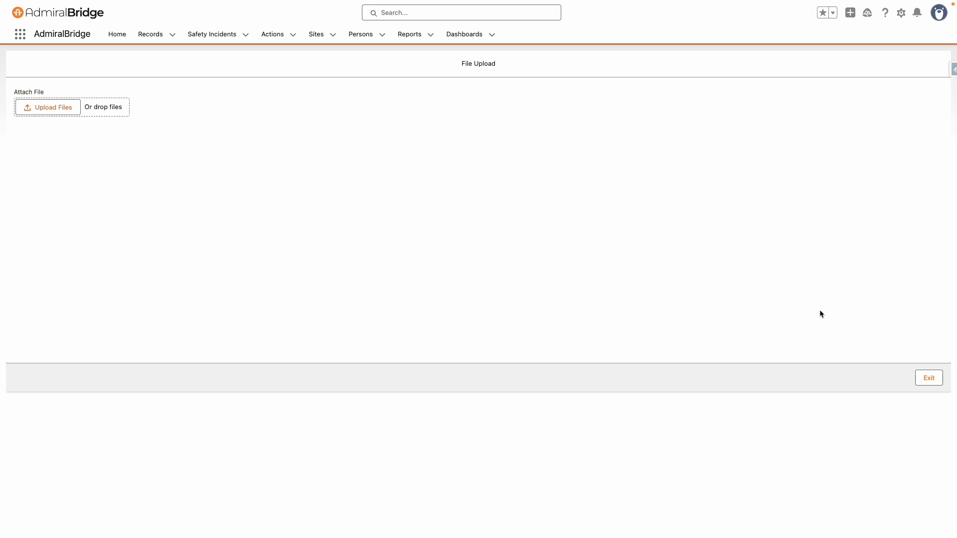
click(56, 110)
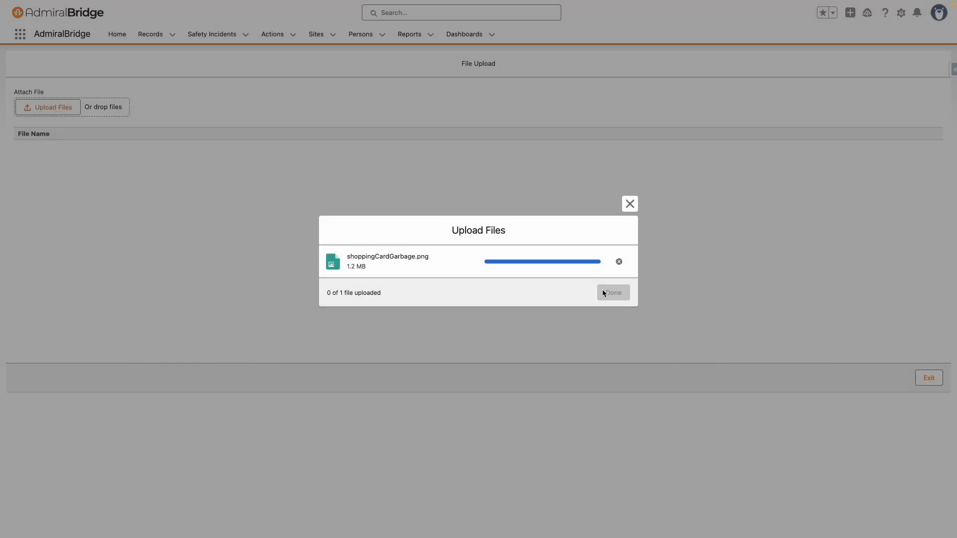
click(609, 293)
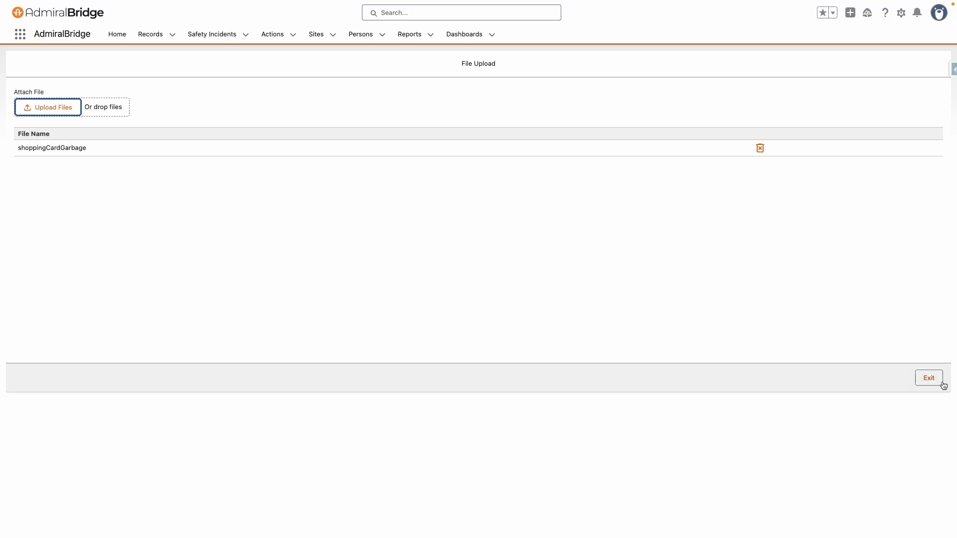
click(941, 382)
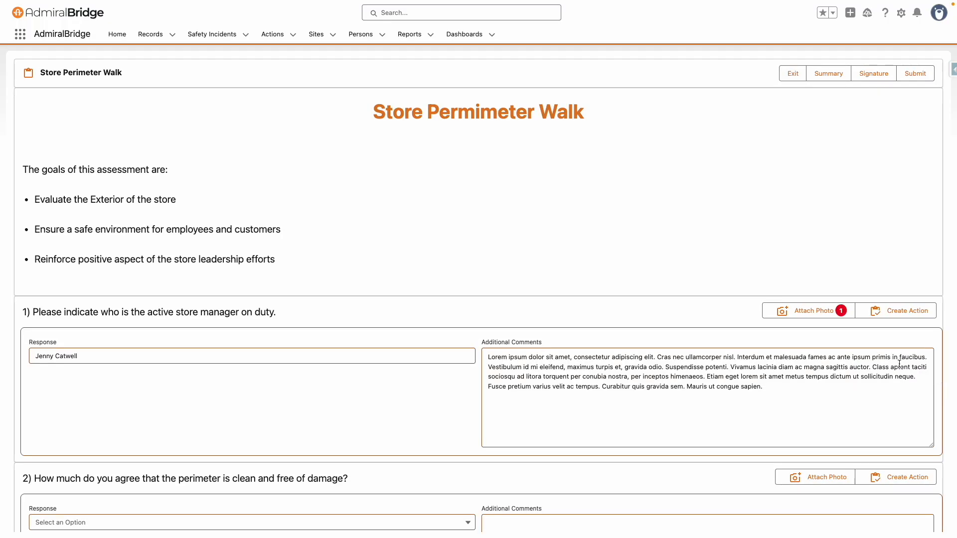
Step: Create question 1's action 'Follow up with store manager.' with a parking lot policy description
click(895, 312)
click(150, 114)
text(Follow up with store manager.)
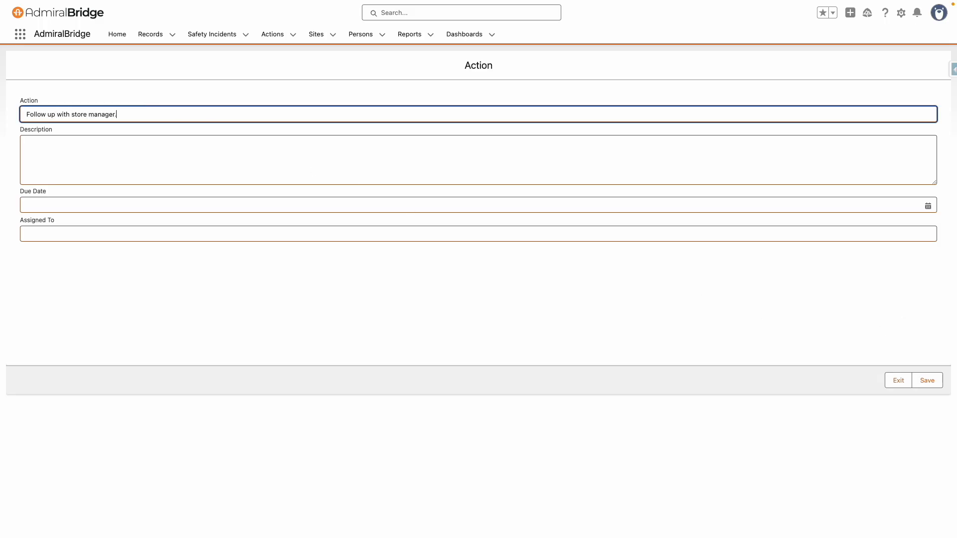
click(927, 380)
click(90, 144)
text(The sotre mana)
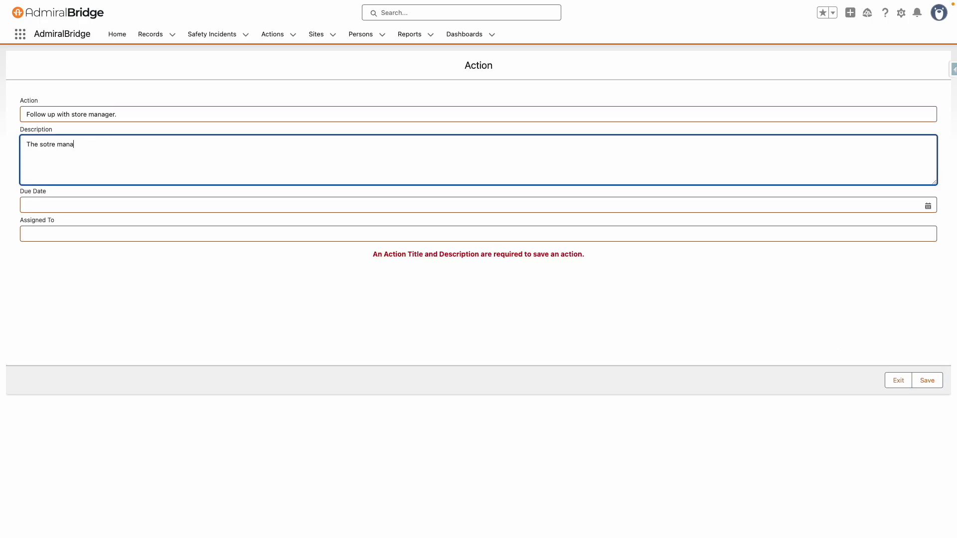
text(ger had some questions about the parking lo)
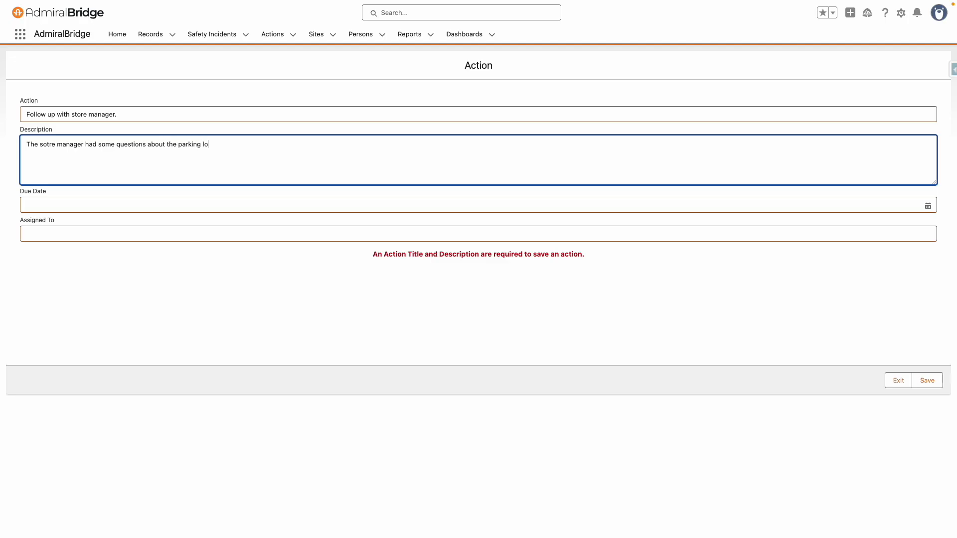
text(t policy.)
Step: Set the action due Nov 7, 2025, assign it to a colleague, and save
click(50, 204)
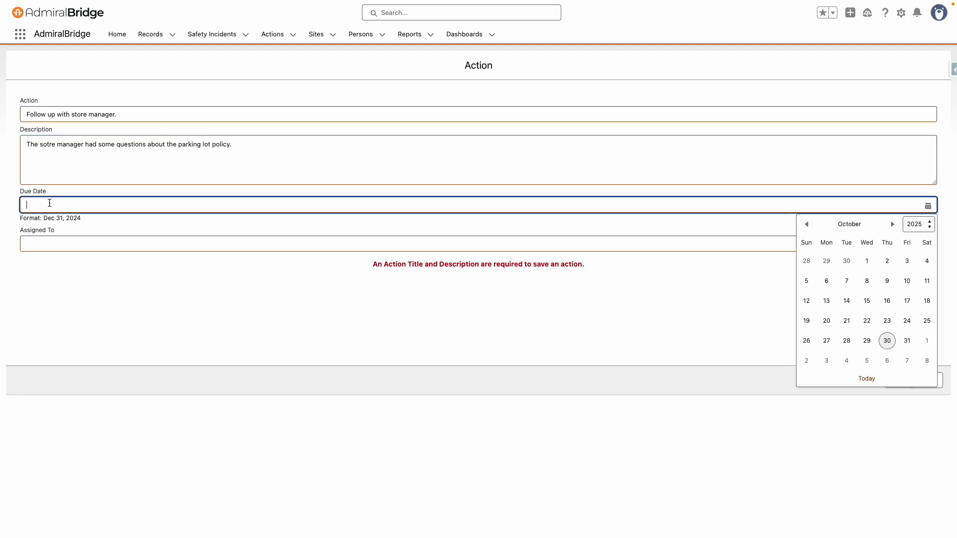
click(908, 360)
click(200, 246)
text(Heather)
click(62, 253)
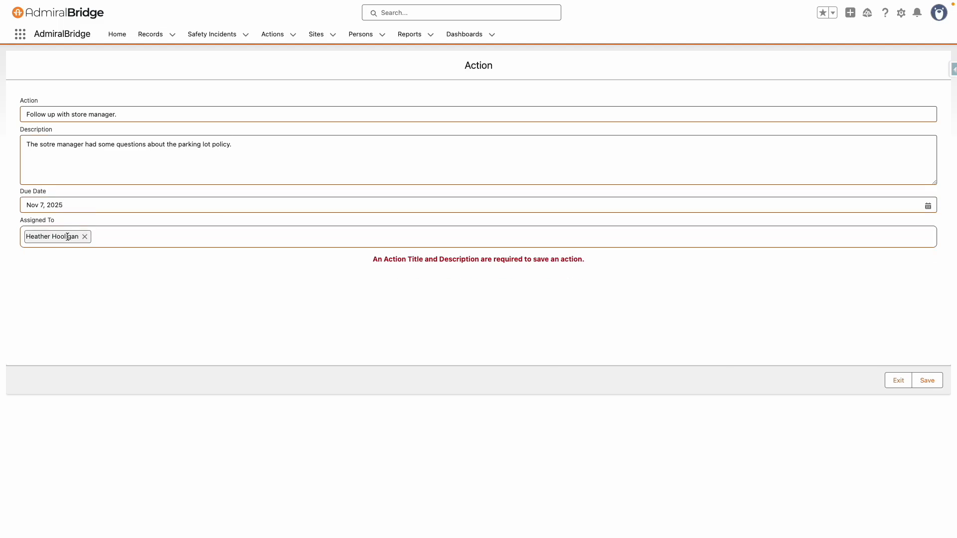
click(925, 382)
click(898, 381)
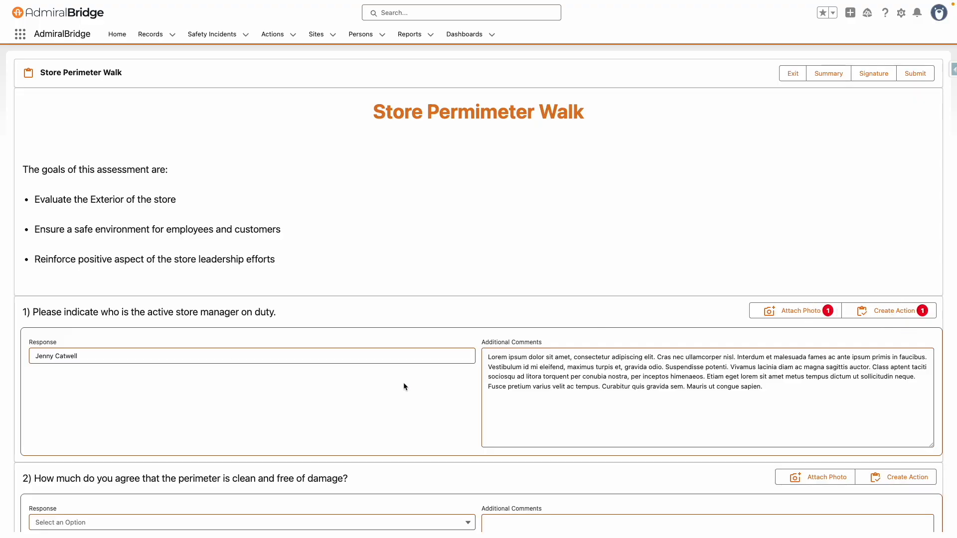
Step: Answer question 2 Neutral and paste a prepared description into question 3
scroll(407, 387, down, 5)
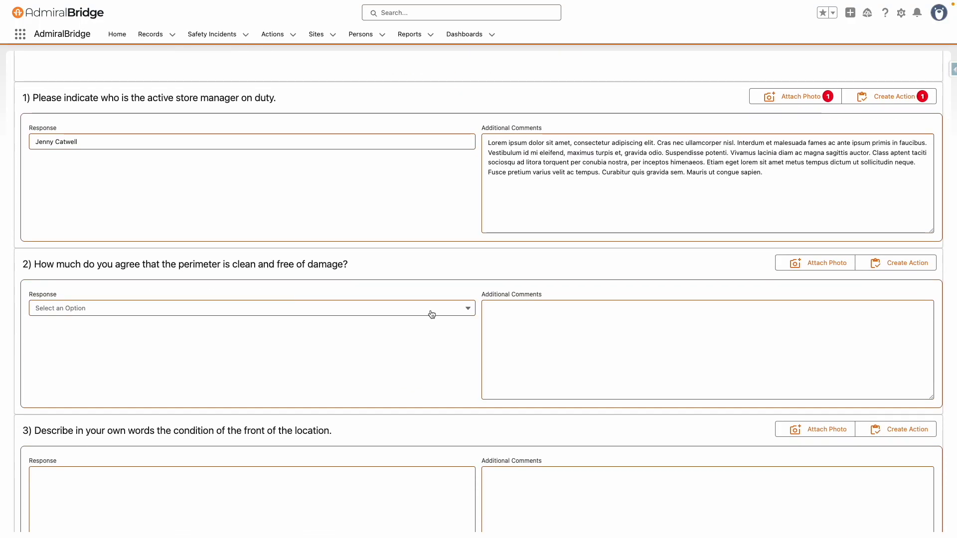
click(78, 310)
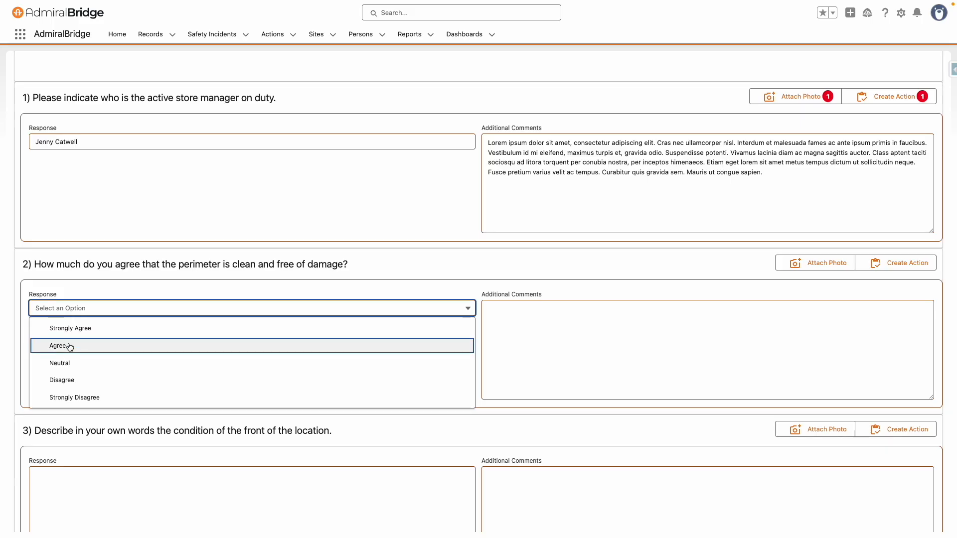
click(64, 363)
scroll(115, 360, down, 5)
click(120, 278)
key(ctrl+v)
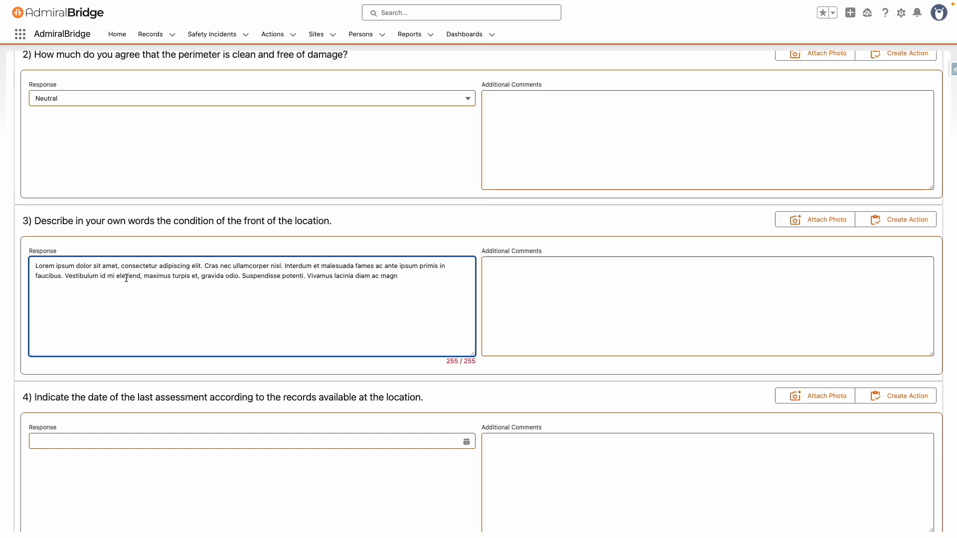
Step: Set question 4's date to Oct 30, 2025
scroll(186, 267, down, 5)
scroll(273, 234, down, 2)
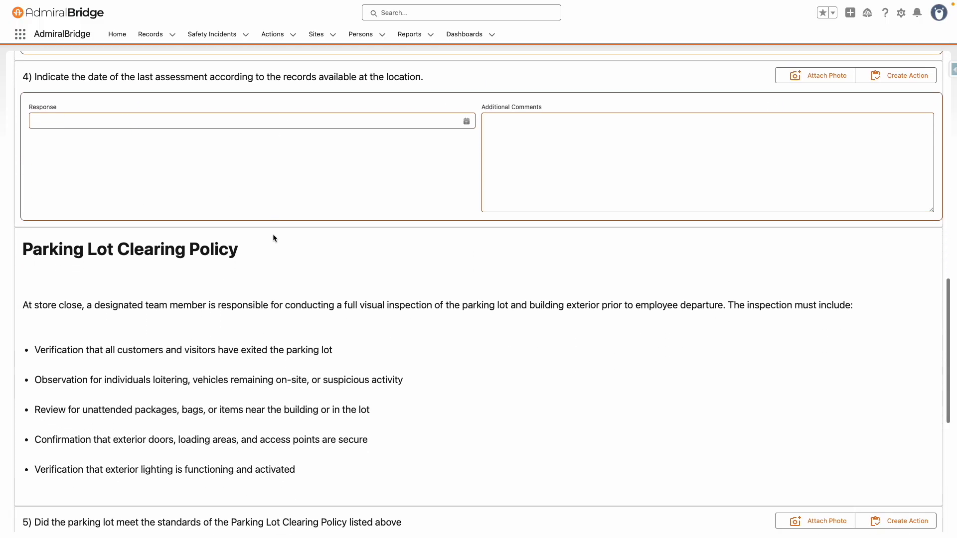
click(309, 115)
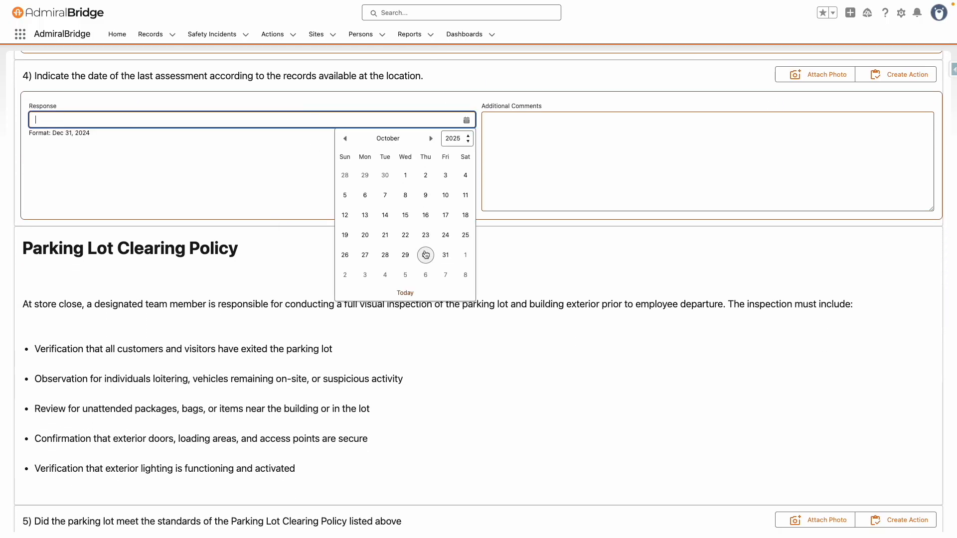
click(426, 255)
Step: Answer question 5 Yes and begin adding its comments
scroll(302, 248, down, 4)
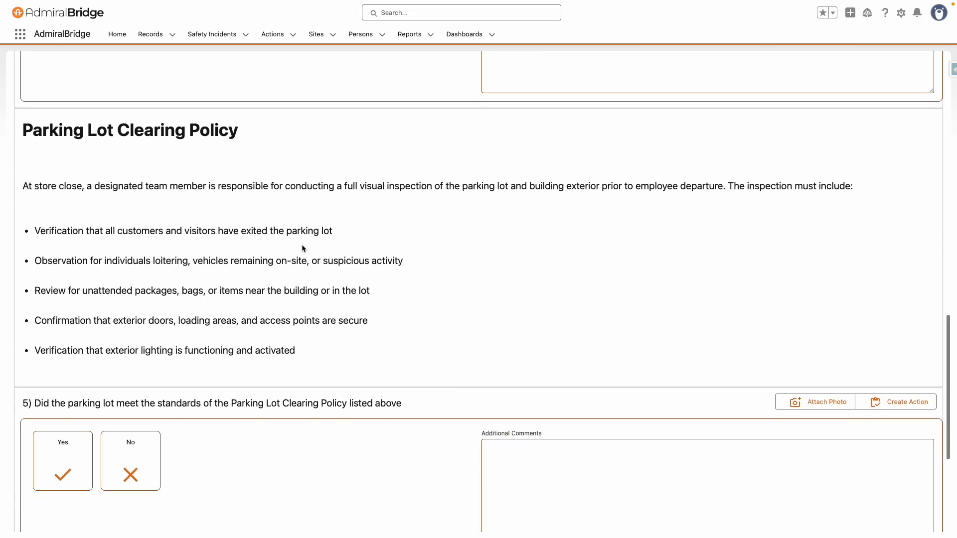
scroll(302, 244, down, 2)
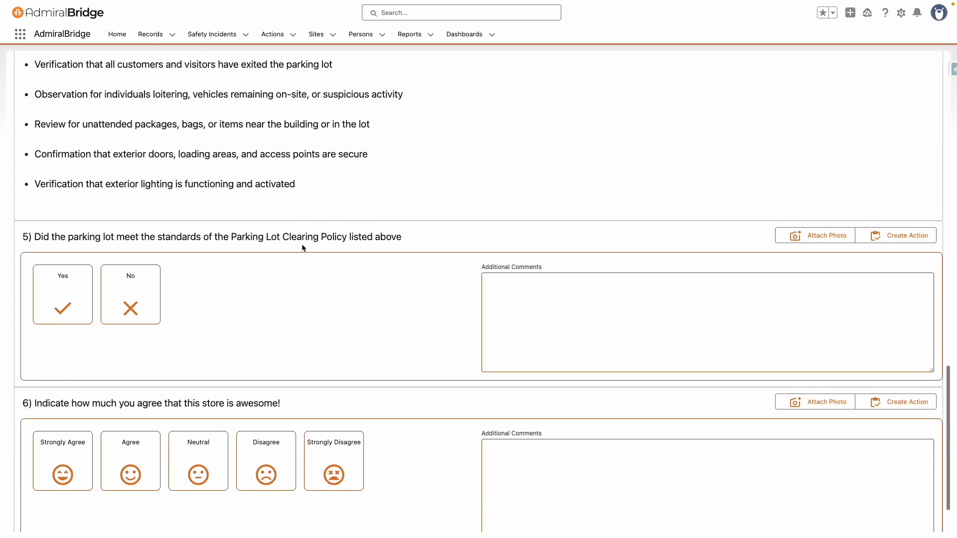
click(73, 312)
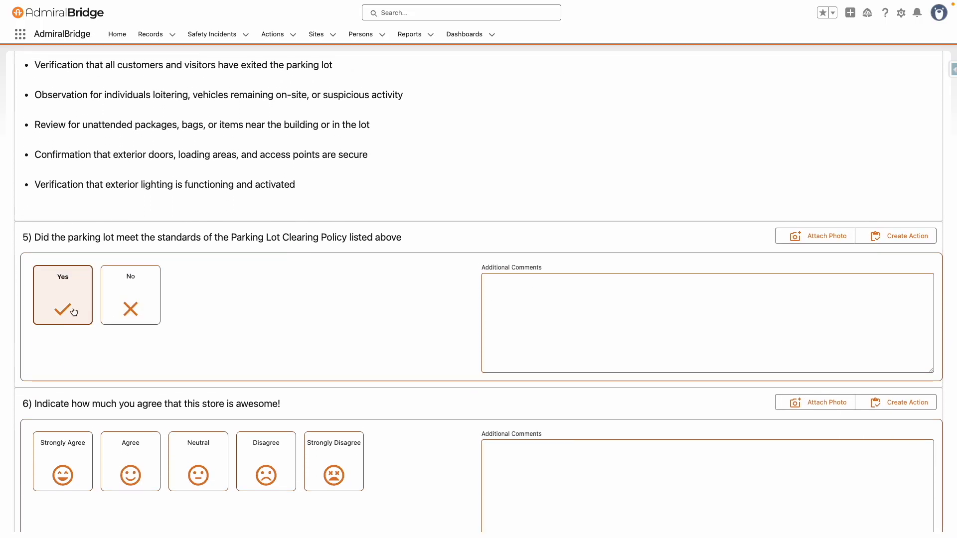
click(143, 289)
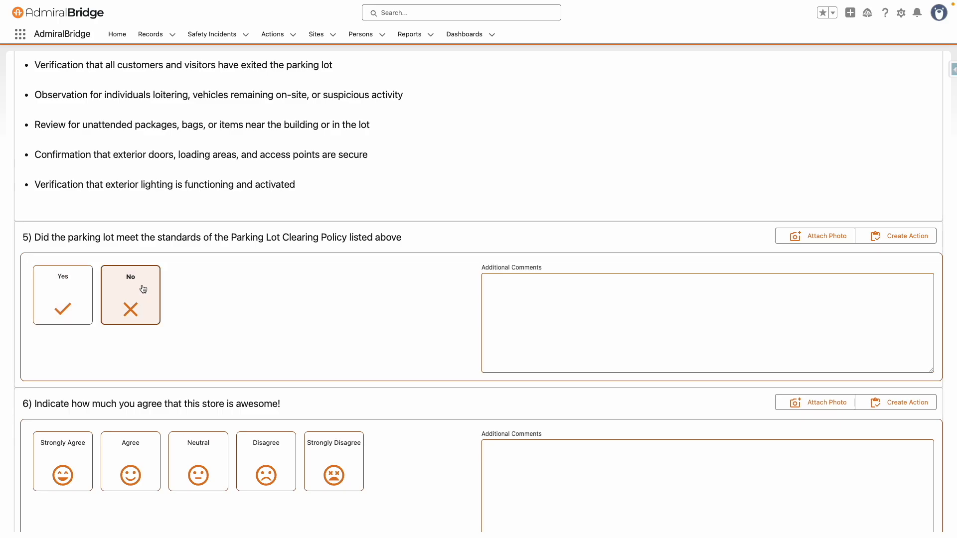
click(63, 287)
scroll(210, 294, down, 1)
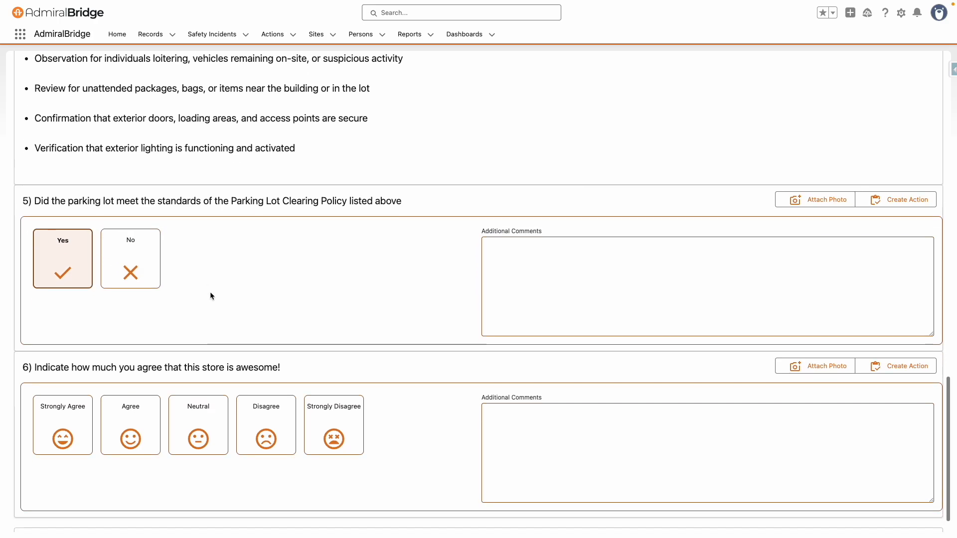
click(545, 286)
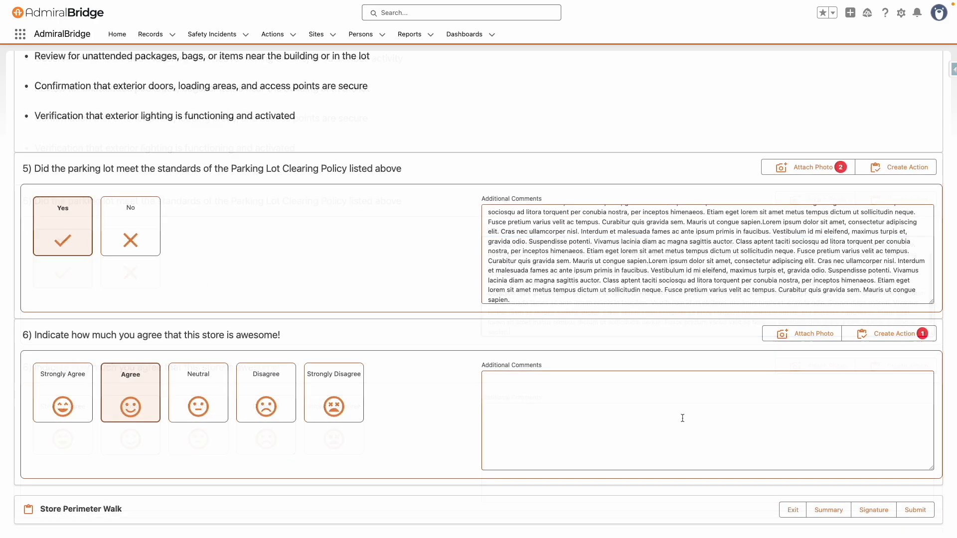
Step: Fill the Assessment Summary with pasted Lorem ipsum paragraphs separated by a line break
click(829, 511)
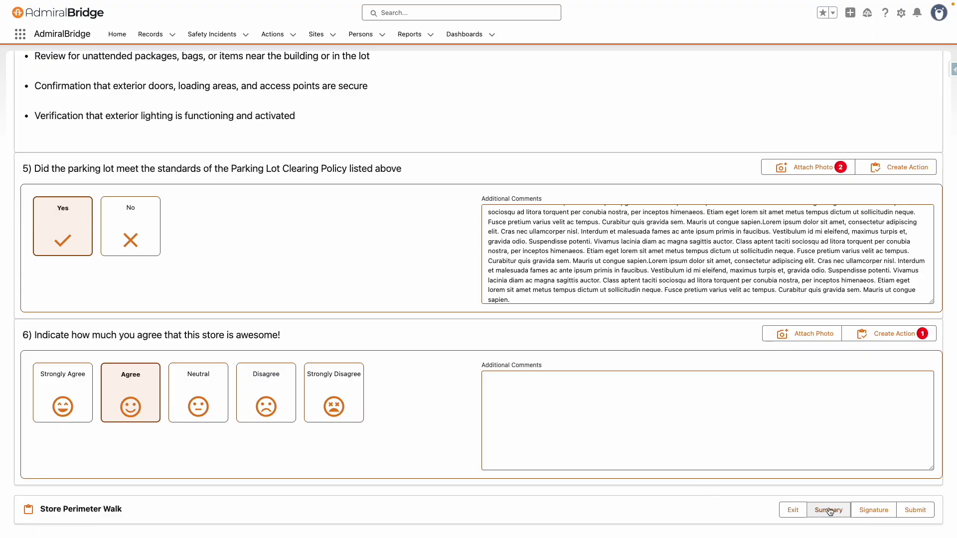
click(158, 140)
text(Lorem ipsum dolor sit amet, consectetur adipiscing elit. Cras nec ullamcorper nisl. Interdum et malesuada fames ac ante ipsum primis in faucibus. Vestibulum id mi eleifend, maximus turpis et, gravida odio. Suspendisse potenti. Vivamus lacinia diam ac magna sagittis auctor. Class aptent taciti sociosqu ad litora torquent per conubia nostra, per inceptos himenaeos. Etiam eget lorem sit amet metus tempus dictum ut sollicitudin neque. Fusce pretium varius velit ac tempus. Curabitur quis gravida sem. Mauris ut congue sapien.)
text(Lorem ipsum dolor sit amet, consectetur adipiscing elit. Cras nec ullamcorper nisl. Interdum et malesuada fames ac ante ipsum primis in faucibus. Vestibulum id mi eleifend, maximus turpis et, gravida odio. Suspendisse potenti. Vivamus lacinia diam ac magna sagittis auctor. Class aptent taciti sociosqu ad litora torquent per conubia nostra, per inceptos himenaeos. Etiam eget lorem sit amet metus tempus dictum ut sollicitudin neque. Fusce pretium varius velit ac tempus. Curabitur quis gravida sem. Mauris ut congue sapien.)
text(Lorem ipsum dolor sit amet, consectetur adipiscing elit. Cras nec ullamcorper nisl. Interdum et malesuada fames ac ante ipsum primis in faucibus. Vestibulum id mi eleifend, maximus turpis et, gravida odio. Suspendisse potenti. Vivamus lacinia diam ac magna sagittis auctor. Class aptent taciti sociosqu ad litora torquent per conubia nostra, per inceptos himenaeos. Etiam eget lorem sit amet metus tempus dictum ut sollicitudin neque. Fusce pretium varius velit ac tempus. Curabitur quis gravida sem. Mauris ut congue sapien.)
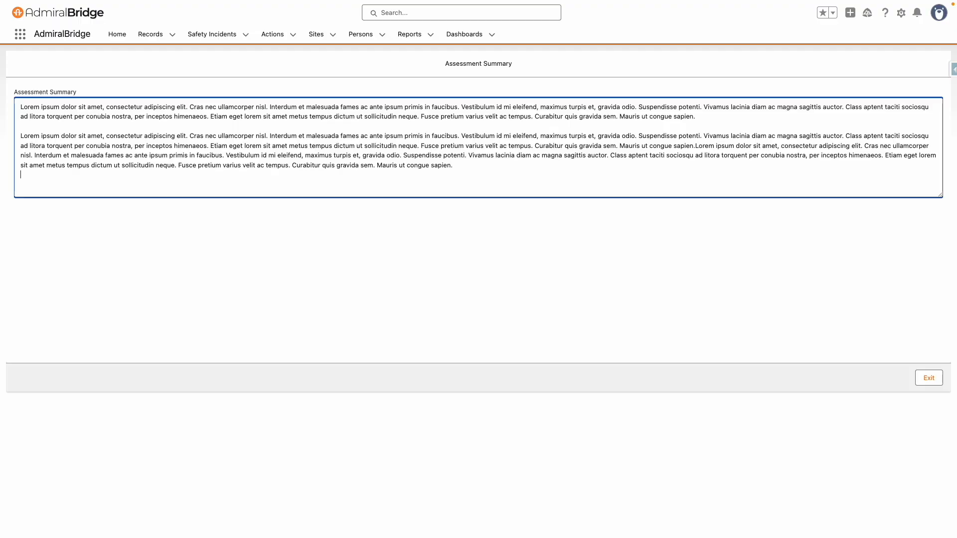
key(Return)
key(Return)
text(Lorem ipsum dolor sit amet, consectetur adipiscing elit. Cras nec ullamcorper nisl. Interdum et malesuada fames ac ante ipsum primis in faucibus. Vestibulum id mi eleifend, maximus turpis et, gravida odio. Suspendisse potenti. Vivamus lacinia diam ac magna sagittis auctor. Class aptent taciti sociosqu ad litora torquent per conubia nostra, per inceptos himenaeos. Etiam eget lorem sit amet metus tempus dictum ut sollicitudin neque. Fusce pretium varius velit ac tempus. Curabitur quis gravida sem. Mauris ut congue sapien.)
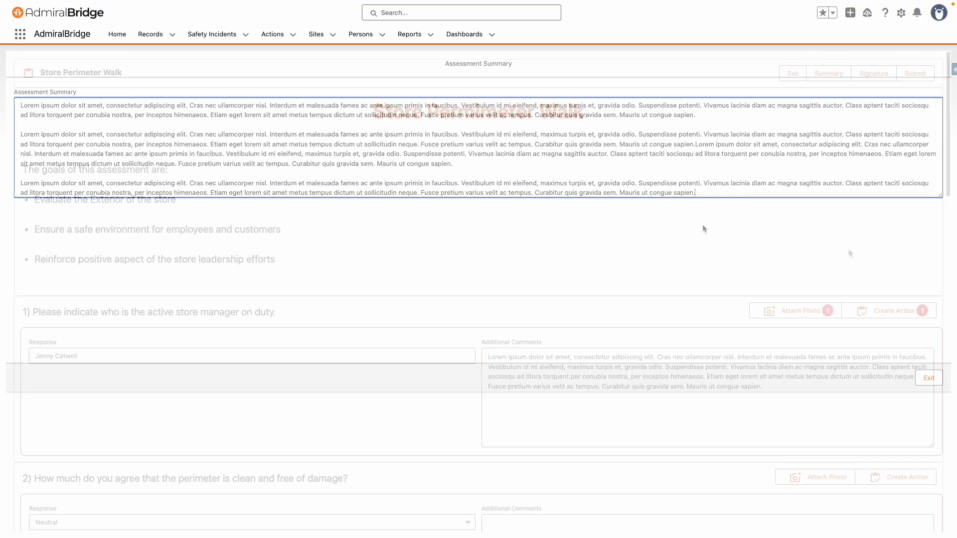
Step: Save a drawn signature with the first signer's name
click(877, 73)
click(196, 106)
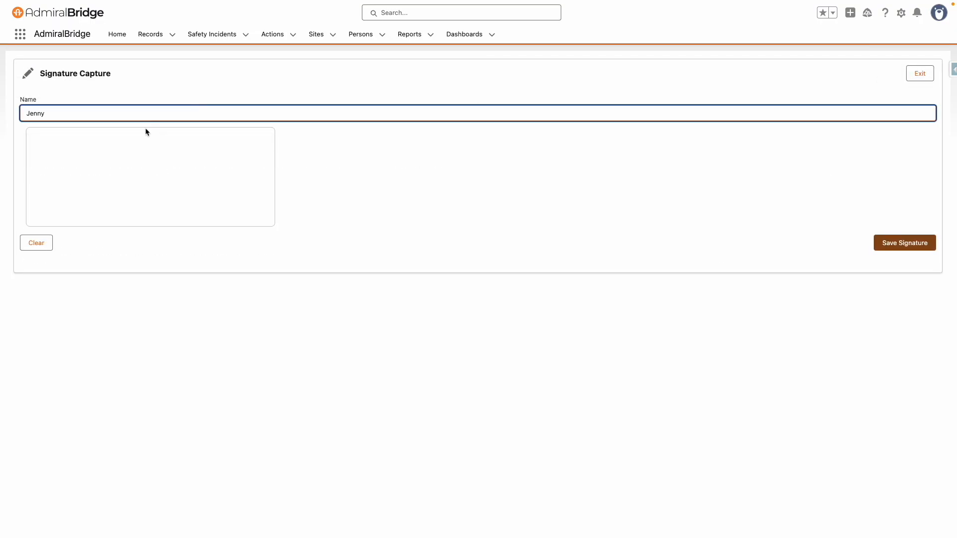
drag(37, 171, 271, 197)
click(916, 247)
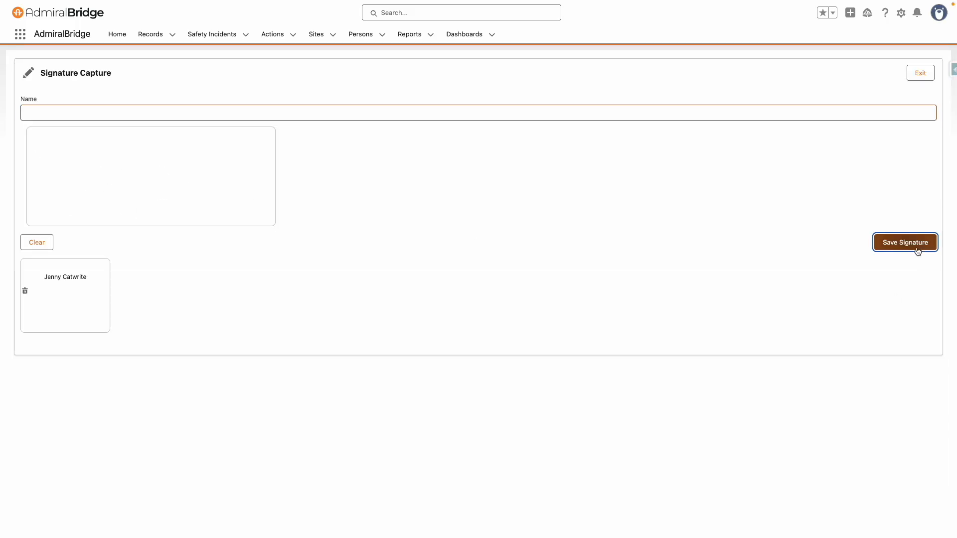
Step: Save a second signer's named, drawn signature and return to the form
click(128, 116)
mouse_move(35, 190)
mouse_down()
mouse_move(65, 148)
mouse_move(70, 226)
mouse_up()
mouse_move(43, 186)
mouse_down()
mouse_move(101, 181)
mouse_move(275, 200)
mouse_up()
click(910, 243)
click(921, 75)
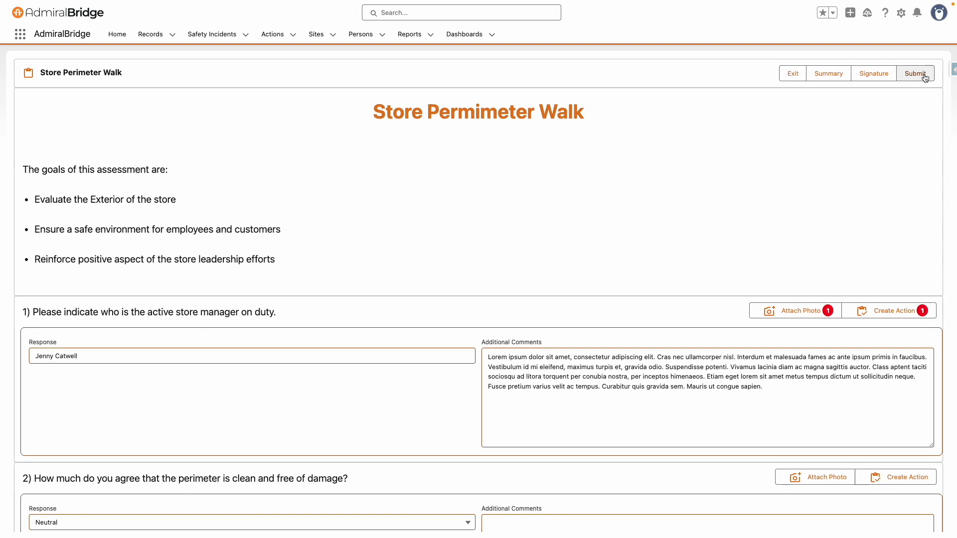
Step: Reopen the Store Perimeter Walk and submit it, confirming completion
click(792, 73)
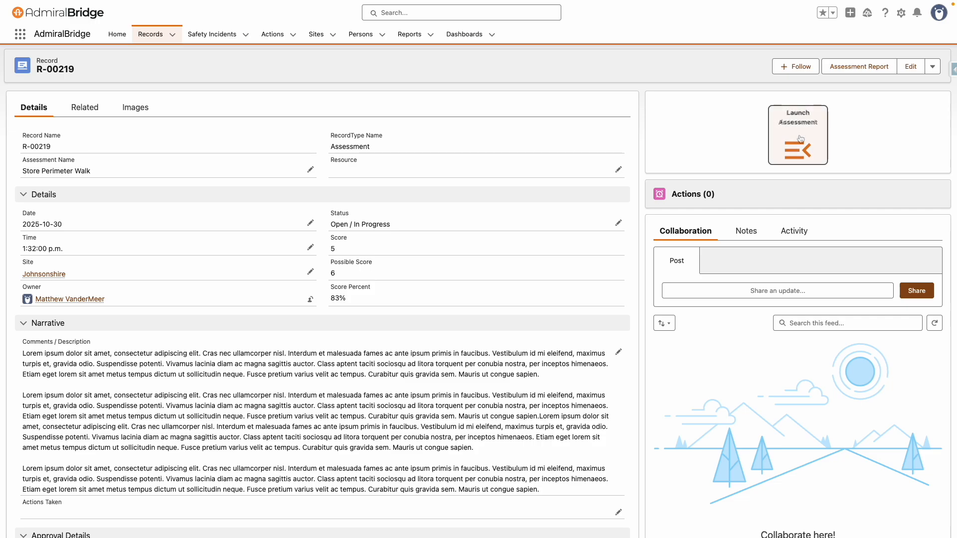
click(800, 139)
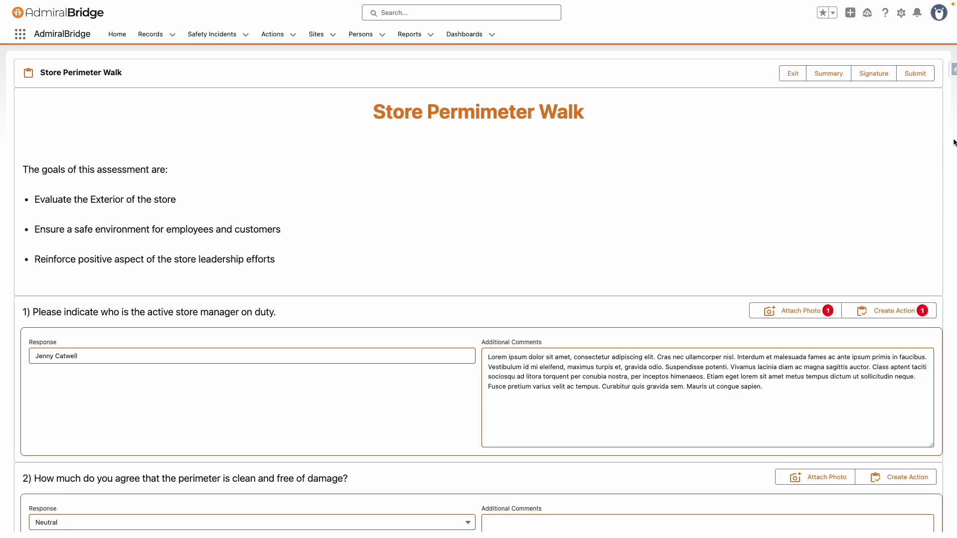
click(921, 76)
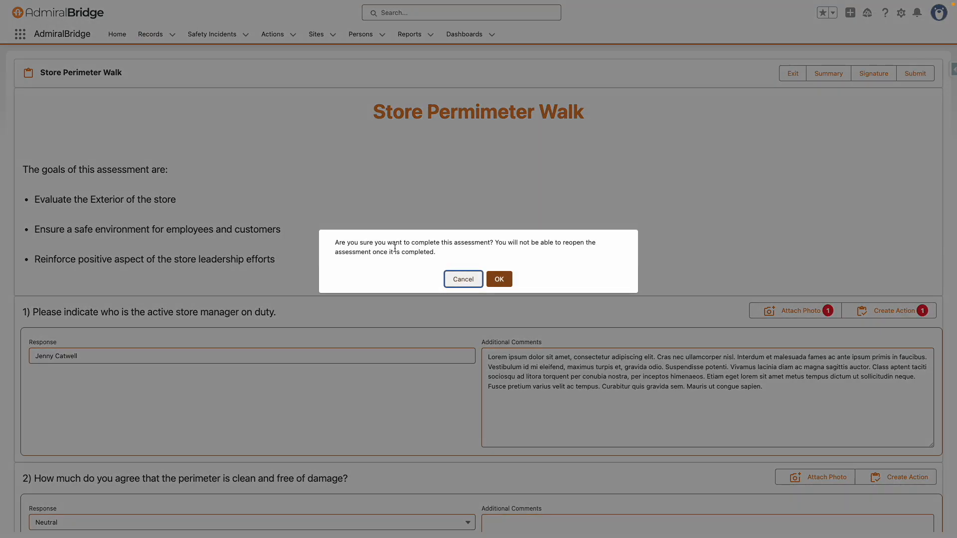
click(505, 283)
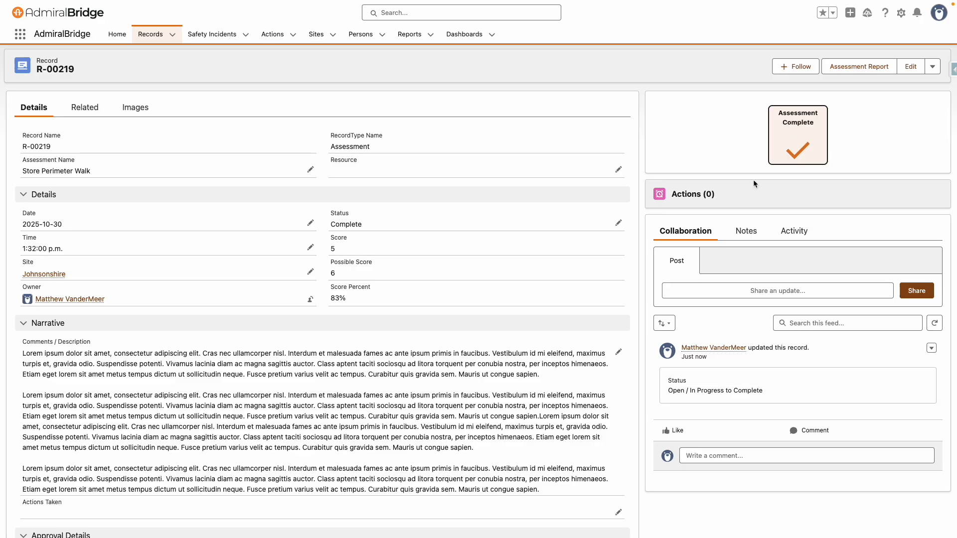
click(745, 290)
text(@heat)
click(718, 316)
text(did you get my notes?)
click(905, 384)
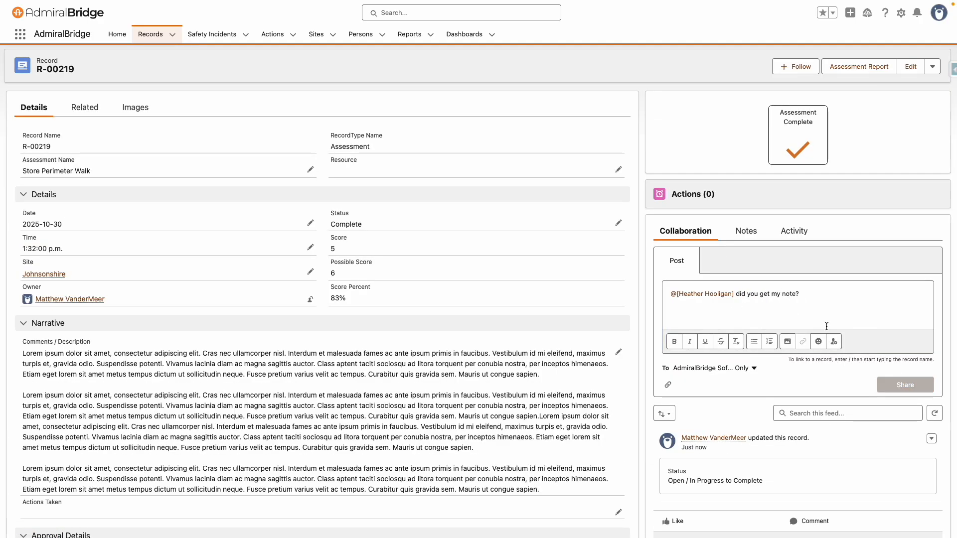
Step: Add a note titled 'A lot of issues here' reading 'Lets rebuild the training manual.'
click(747, 231)
text(A lot of issues here)
click(733, 442)
text(Lets me)
key(BackSpace)
key(BackSpace)
text(rebuild the training manual.)
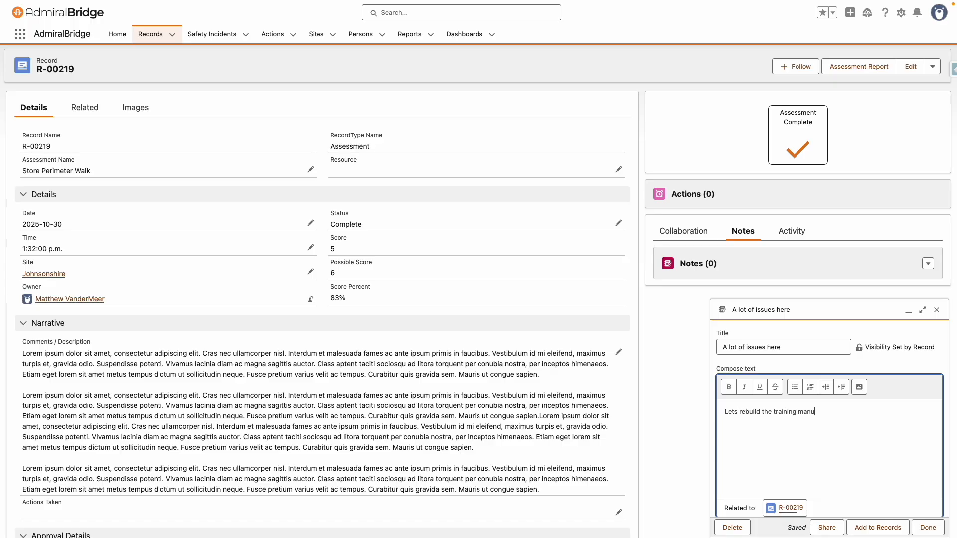
click(928, 527)
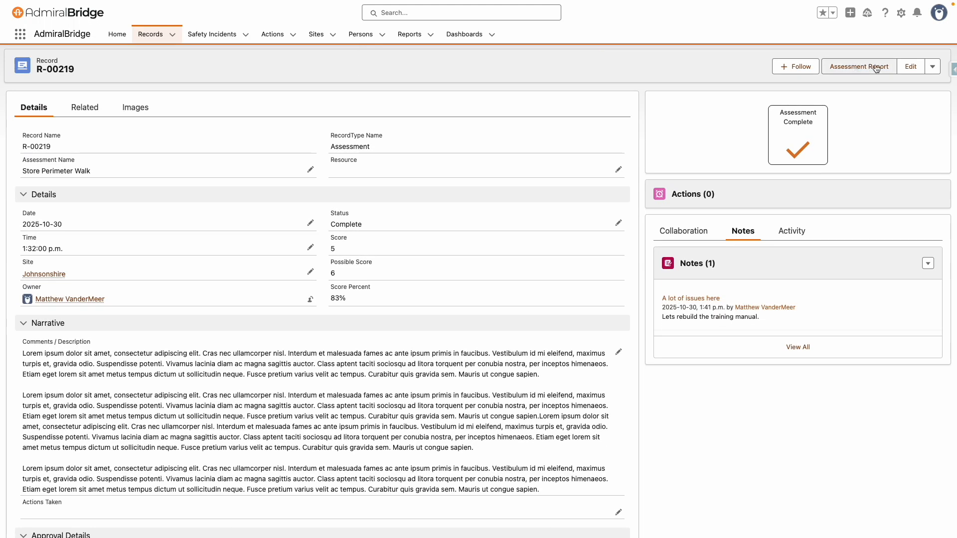
Step: Generate the AssessmentReport PDF and scroll through all six pages to the Assigned Actions Report
click(877, 67)
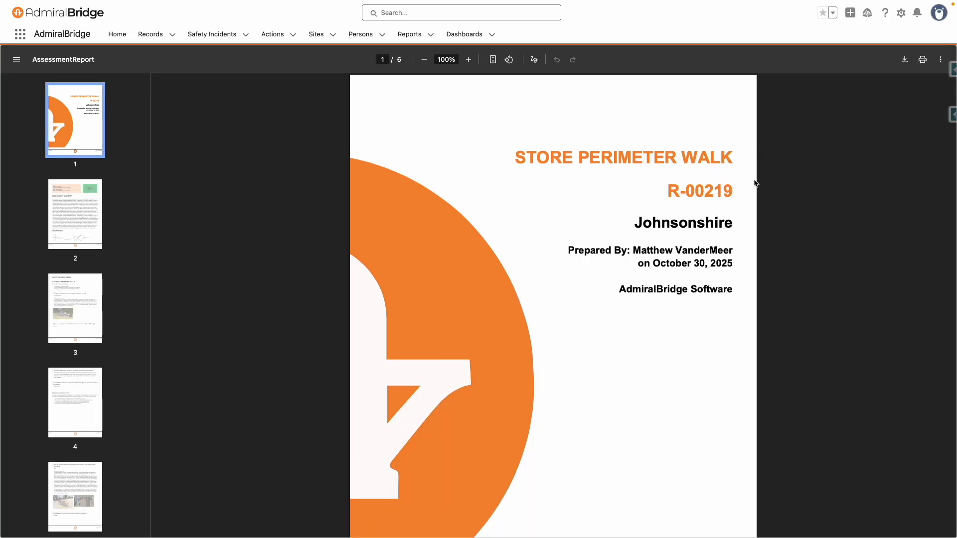
scroll(755, 184, down, 1)
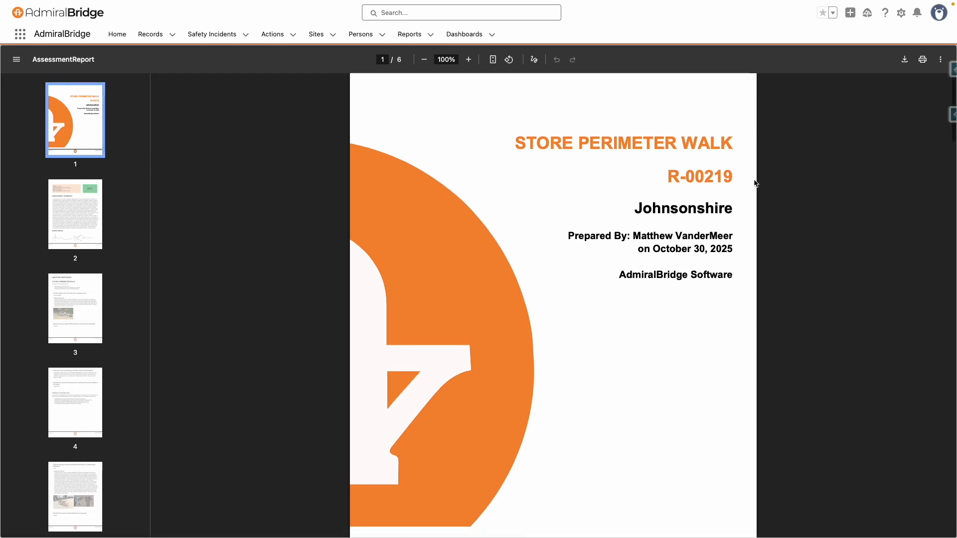
scroll(755, 183, down, 2)
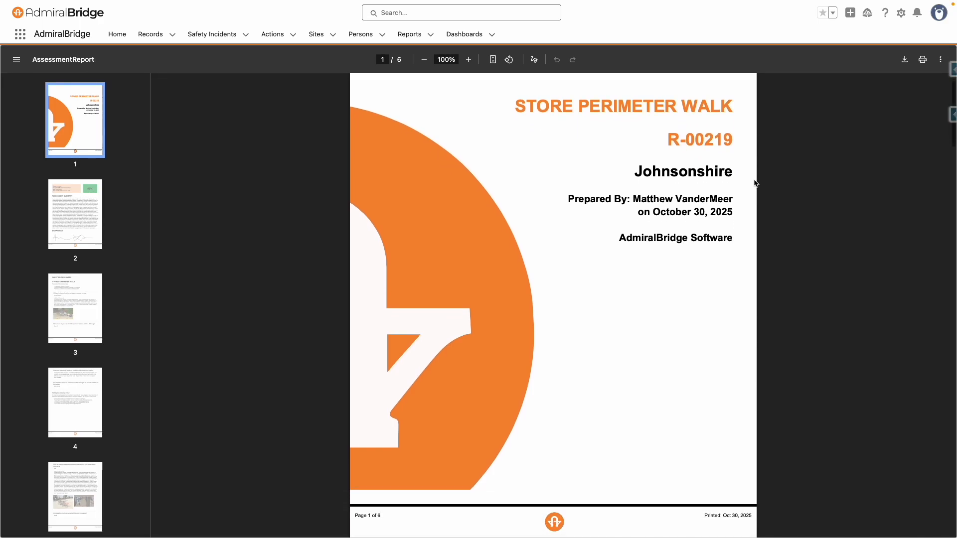
scroll(755, 183, down, 1)
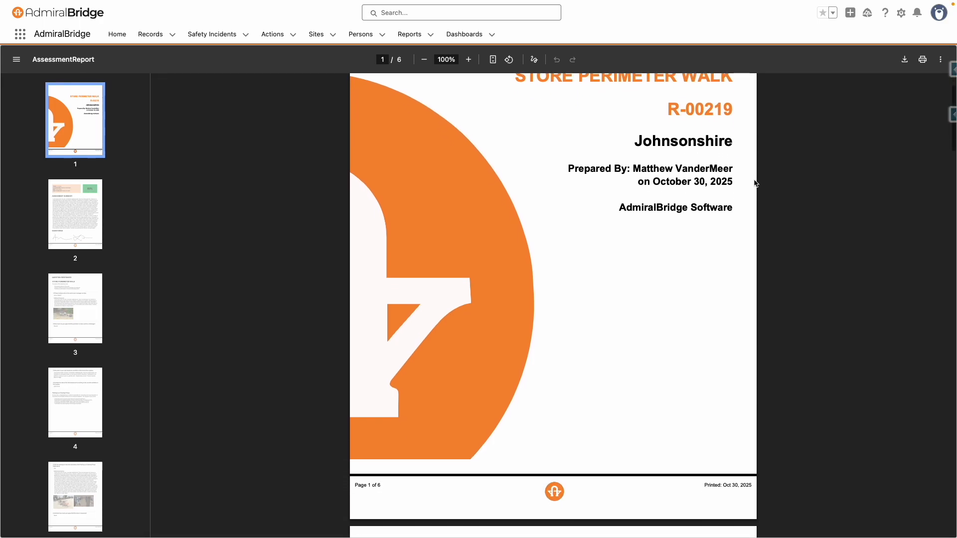
scroll(755, 184, down, 7)
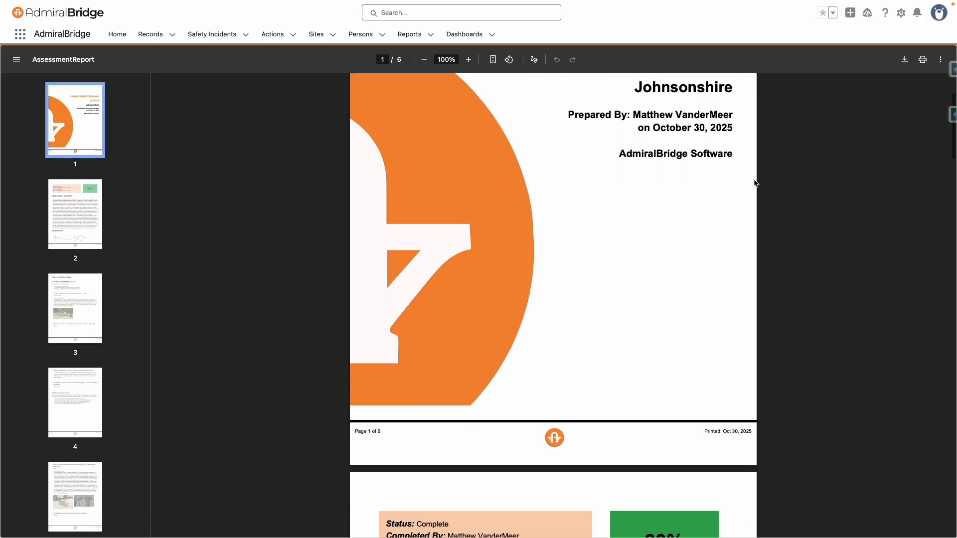
scroll(755, 184, down, 6)
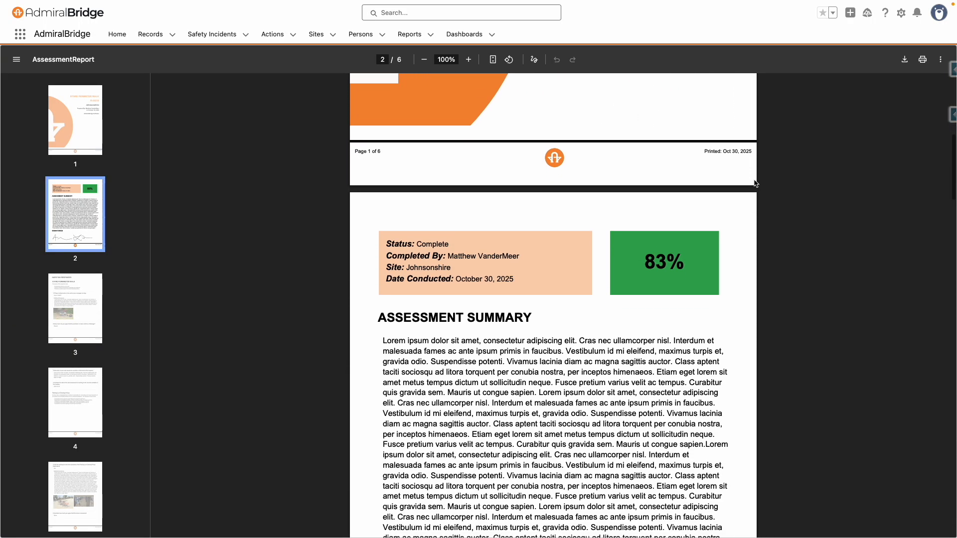
scroll(756, 183, down, 1)
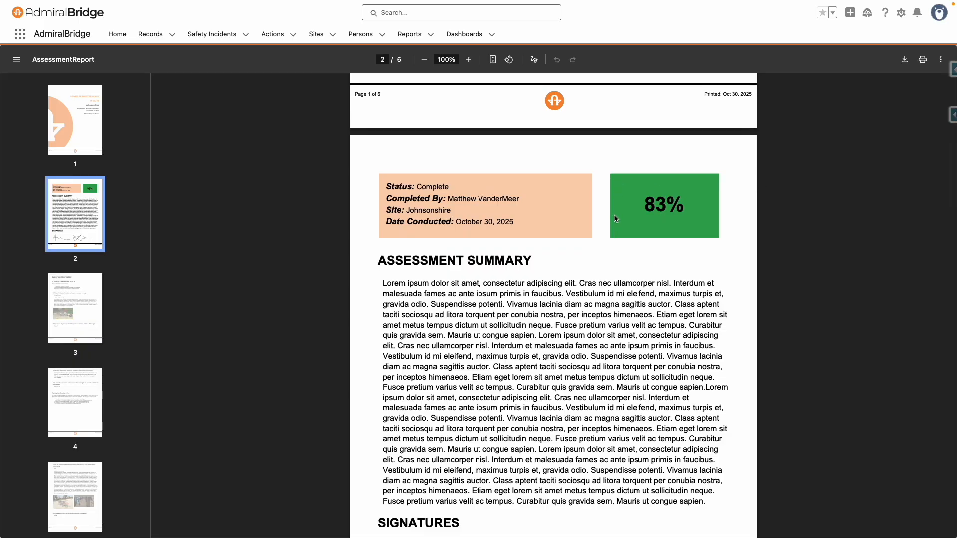
scroll(699, 224, up, 1)
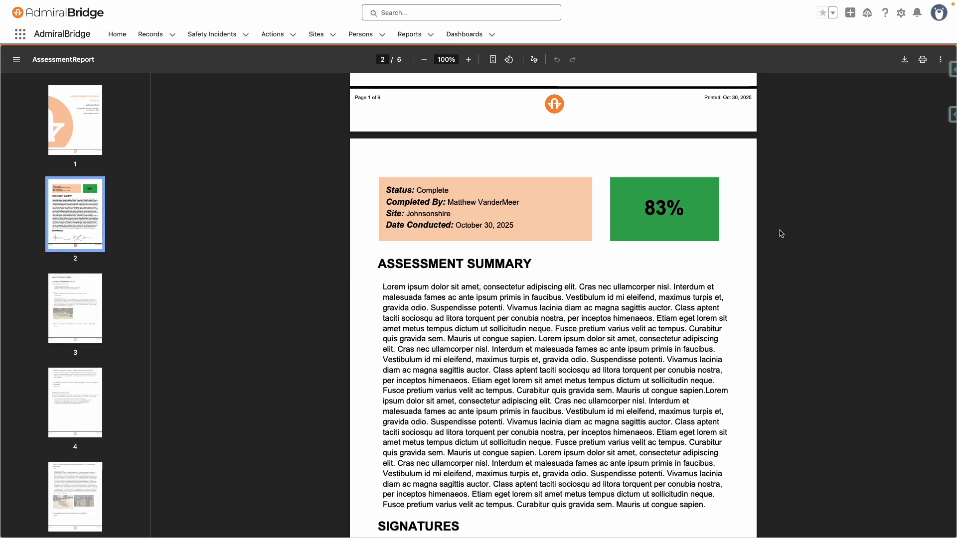
scroll(782, 234, down, 3)
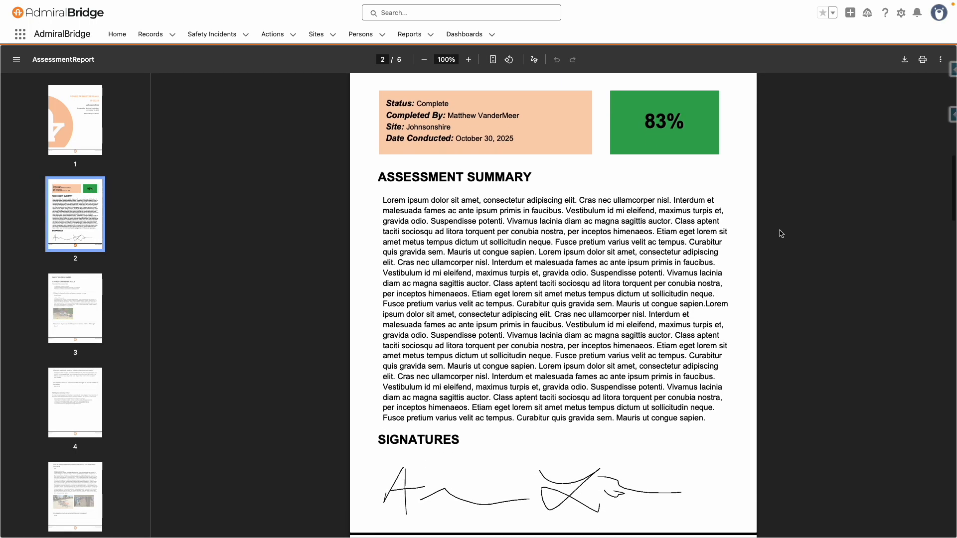
scroll(781, 234, down, 4)
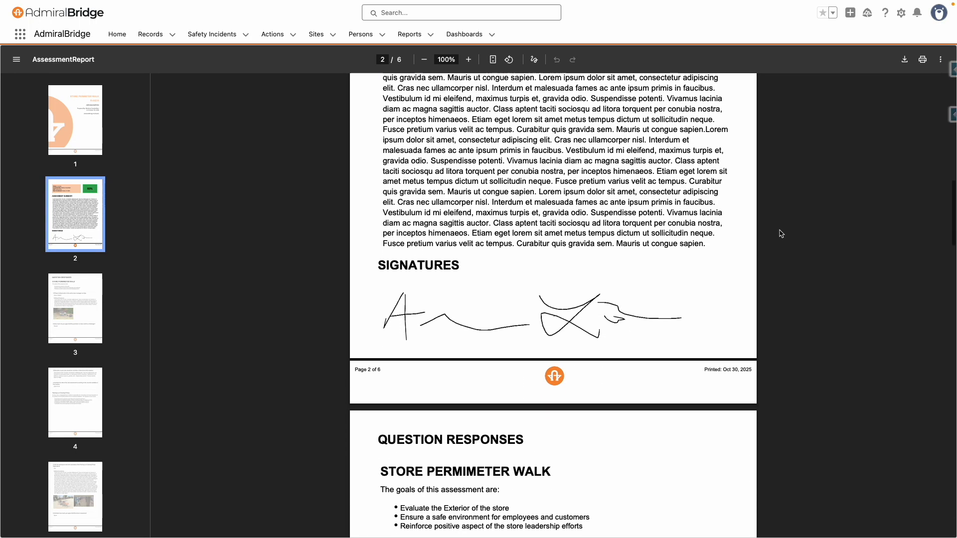
scroll(782, 234, down, 5)
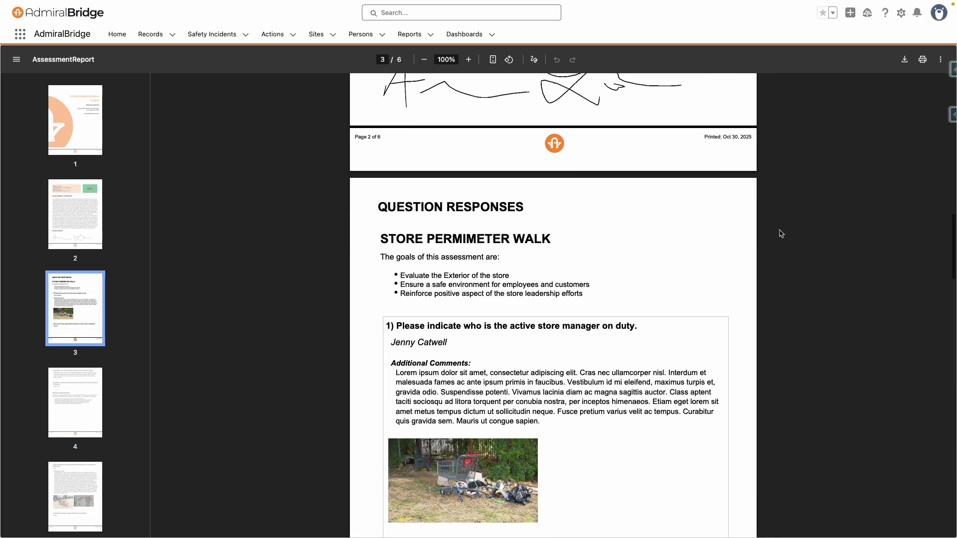
scroll(781, 234, down, 15)
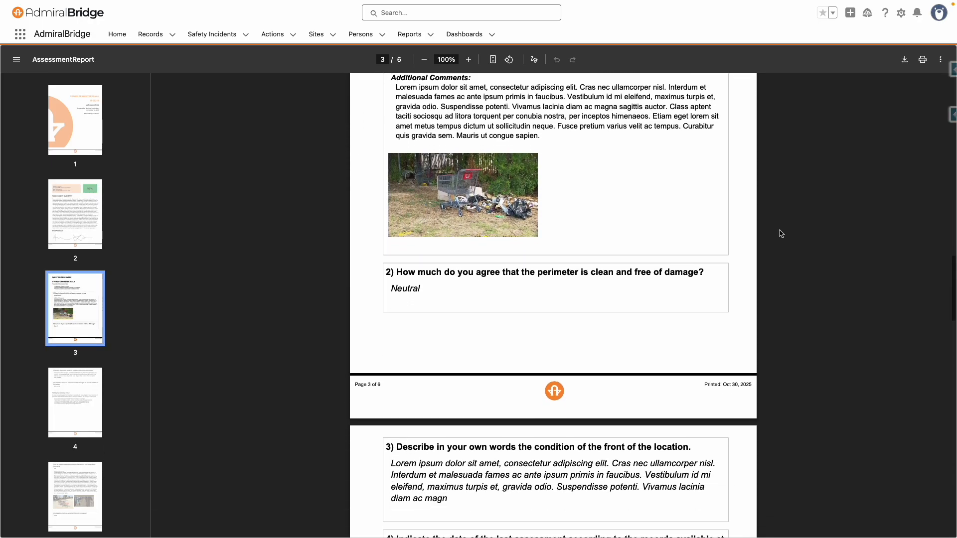
scroll(781, 234, down, 14)
scroll(781, 233, up, 3)
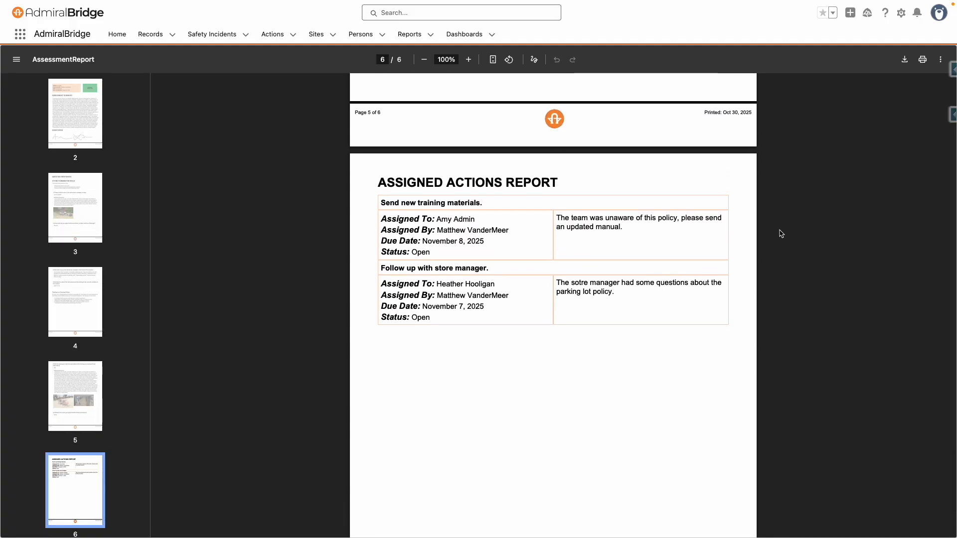